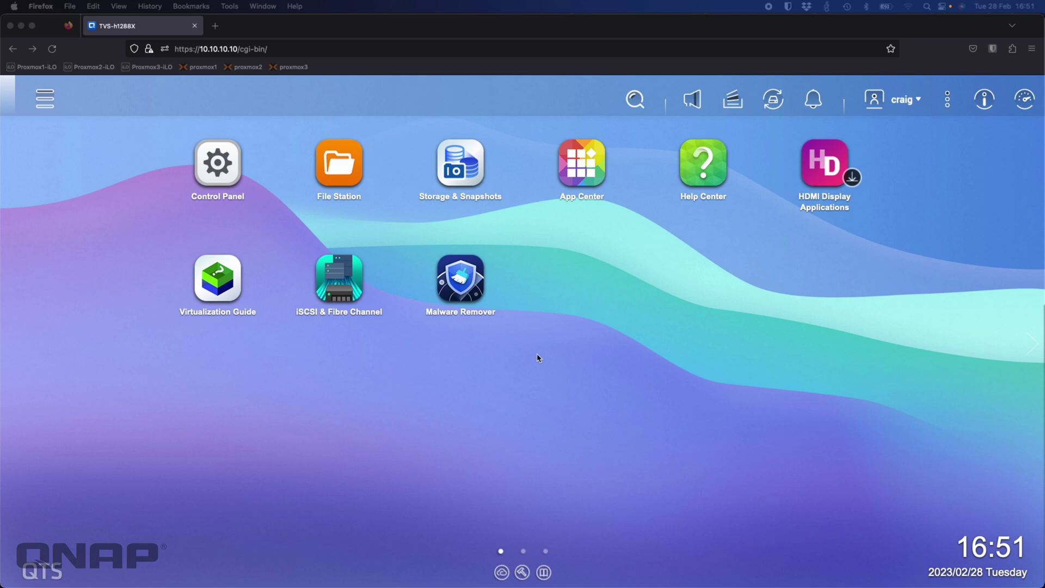
Open Control Panel's Network & Virtual Switch overview showing the two physical adapters.
left_click(518, 411)
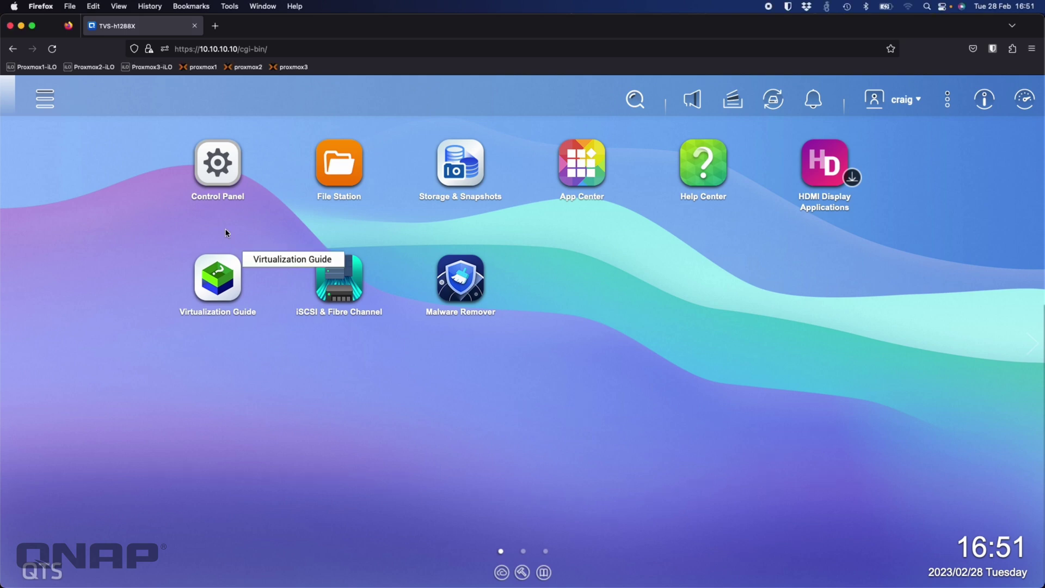
left_click(231, 182)
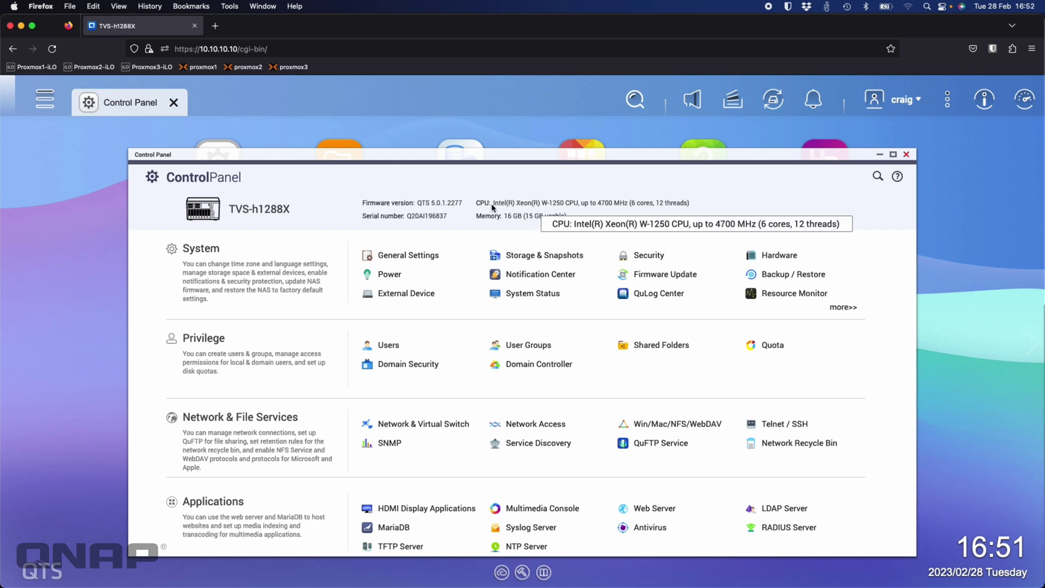
left_click(410, 426)
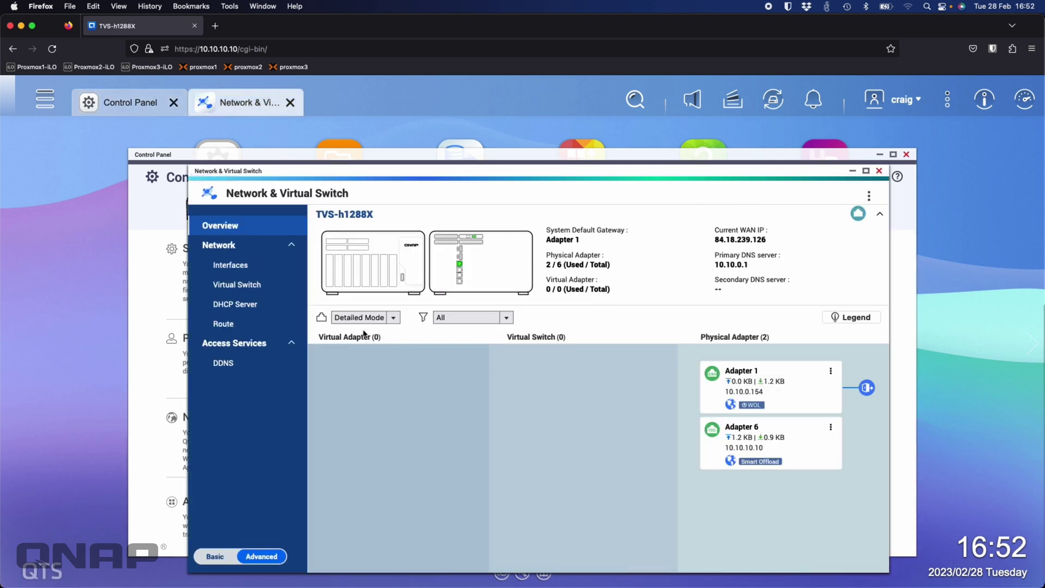
left_click(260, 265)
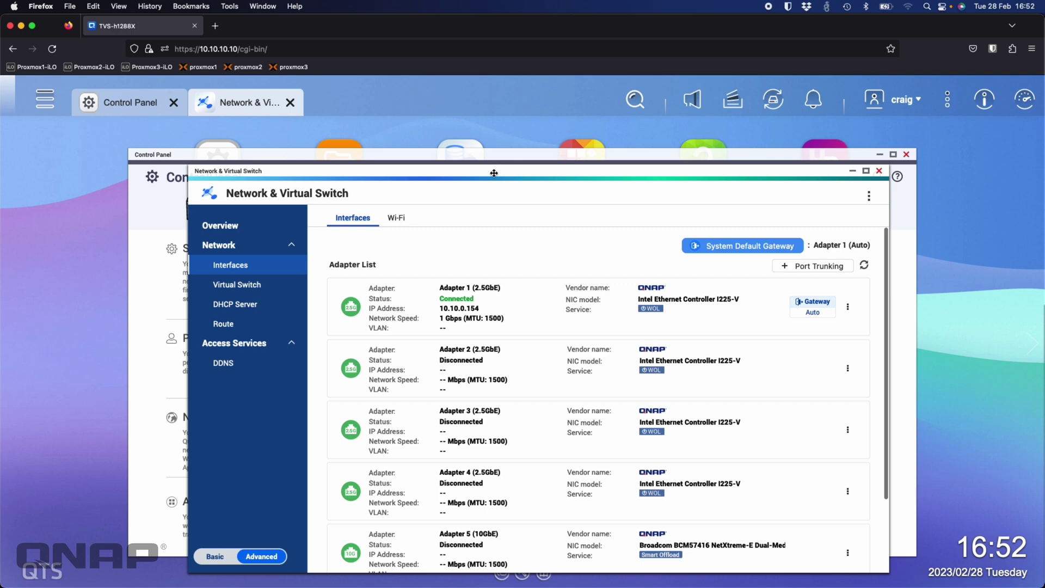
double_click(492, 172)
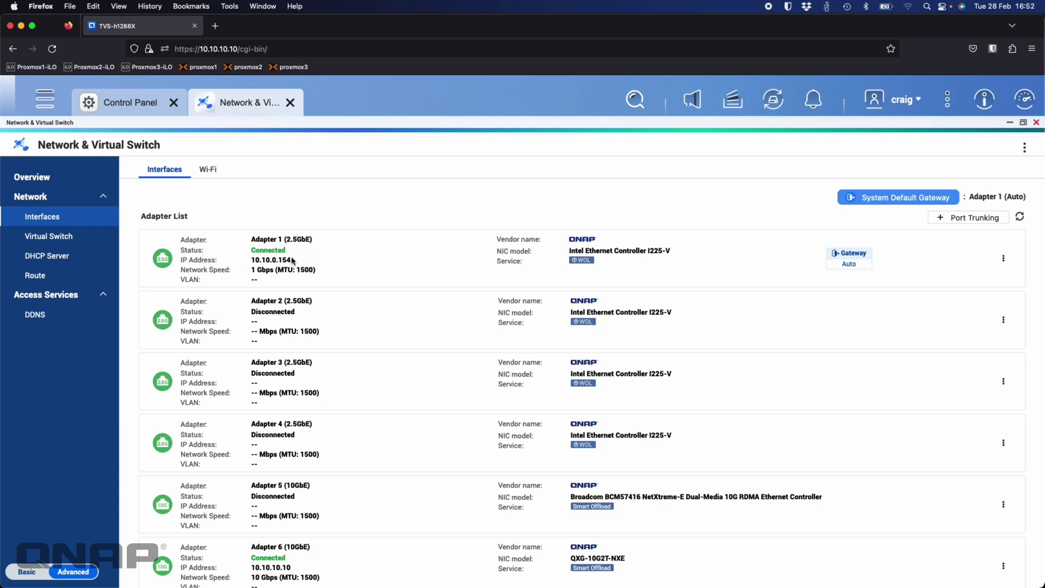
scroll(292, 261, "down", 1)
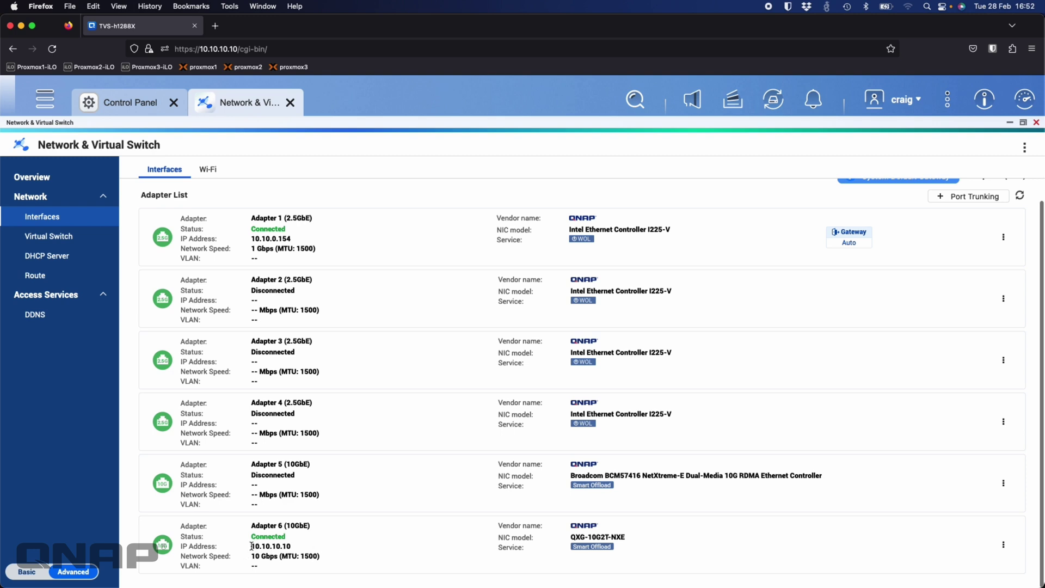
left_click_drag(251, 547, 301, 547)
left_click(312, 547)
left_click_drag(251, 556, 279, 556)
left_click(291, 553)
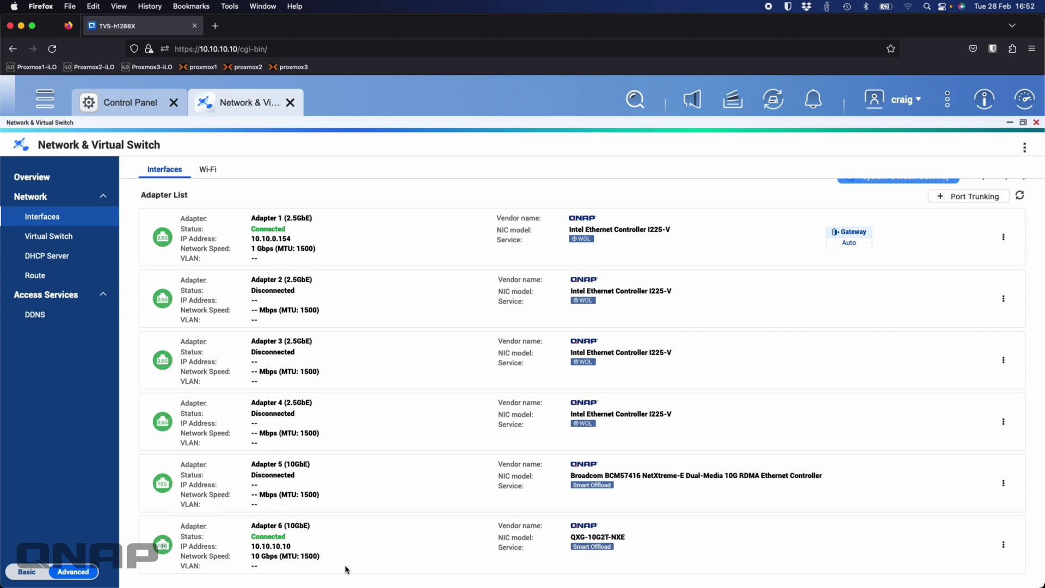
left_click(290, 103)
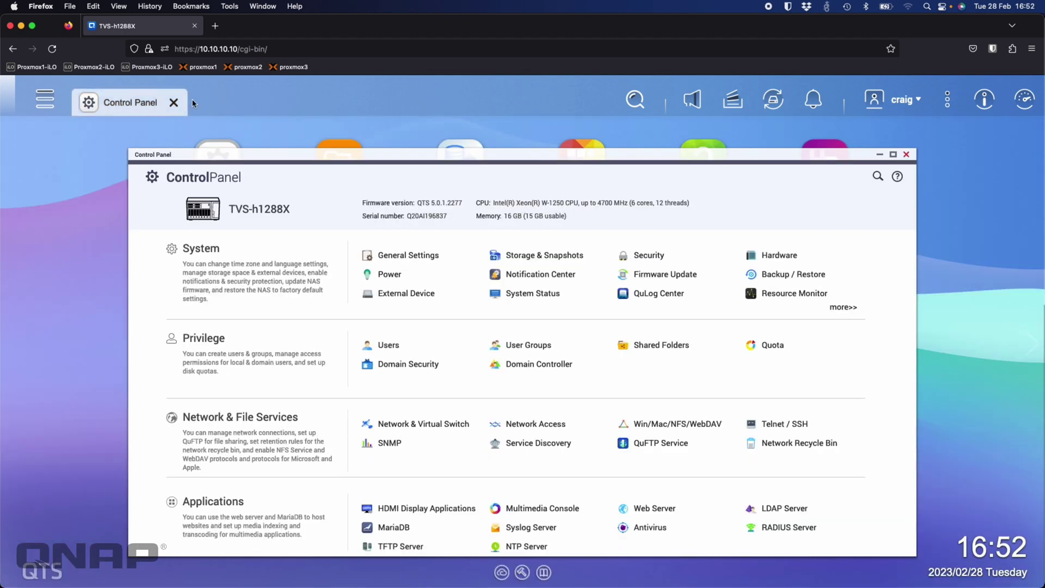
Swap Control Panel for Storage & Snapshots, check Disk 1's details, then view Storage Pool 1's volumes.
left_click(174, 103)
left_click(457, 179)
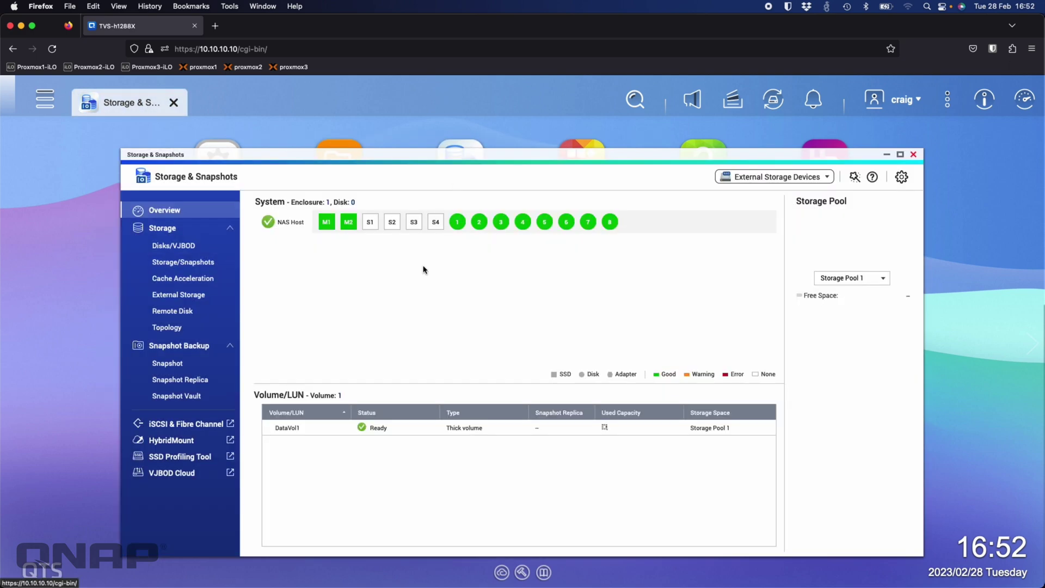
left_click(202, 248)
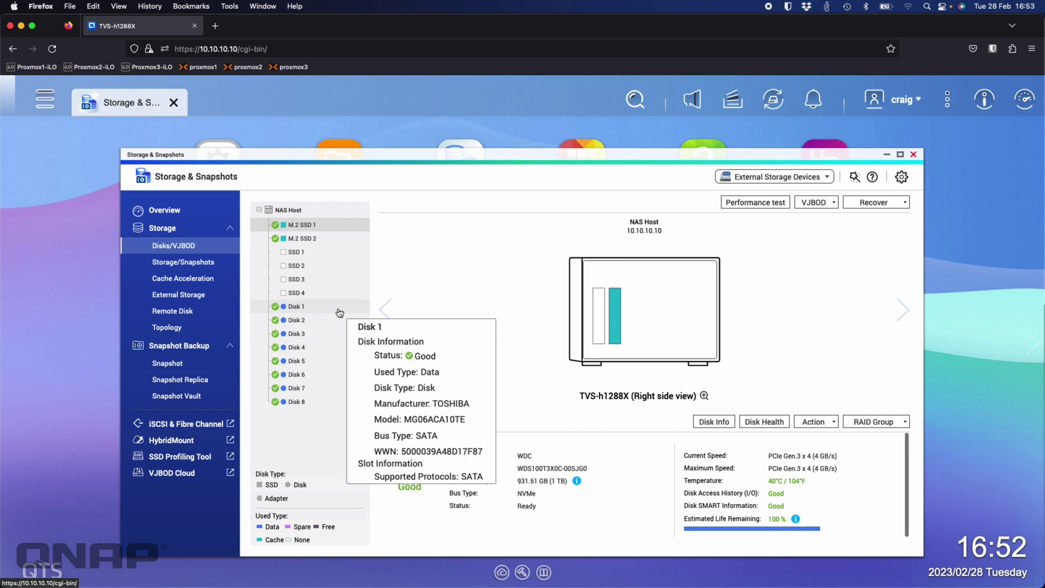
mouse_move(316, 229)
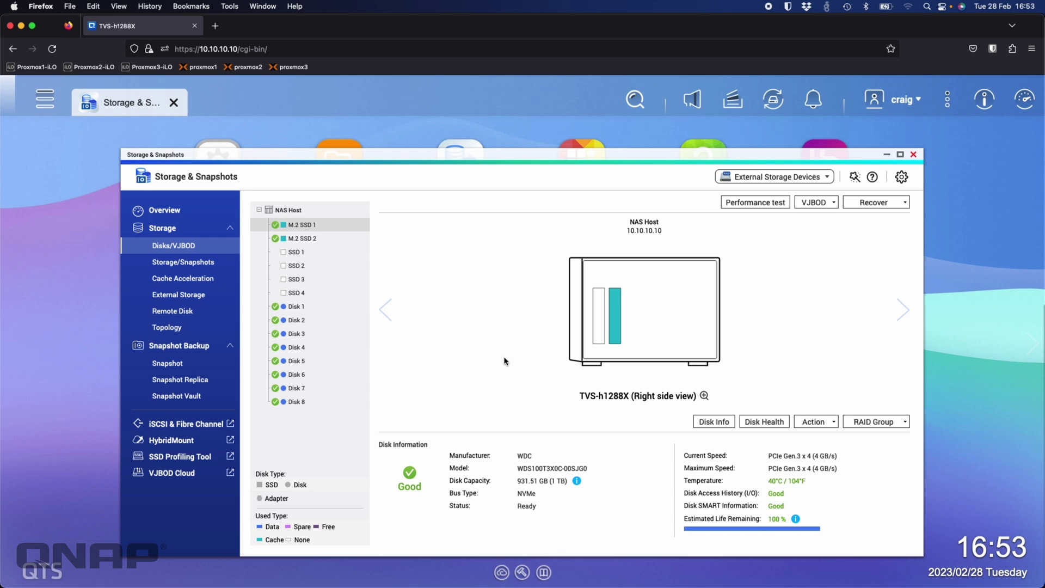
left_click(314, 311)
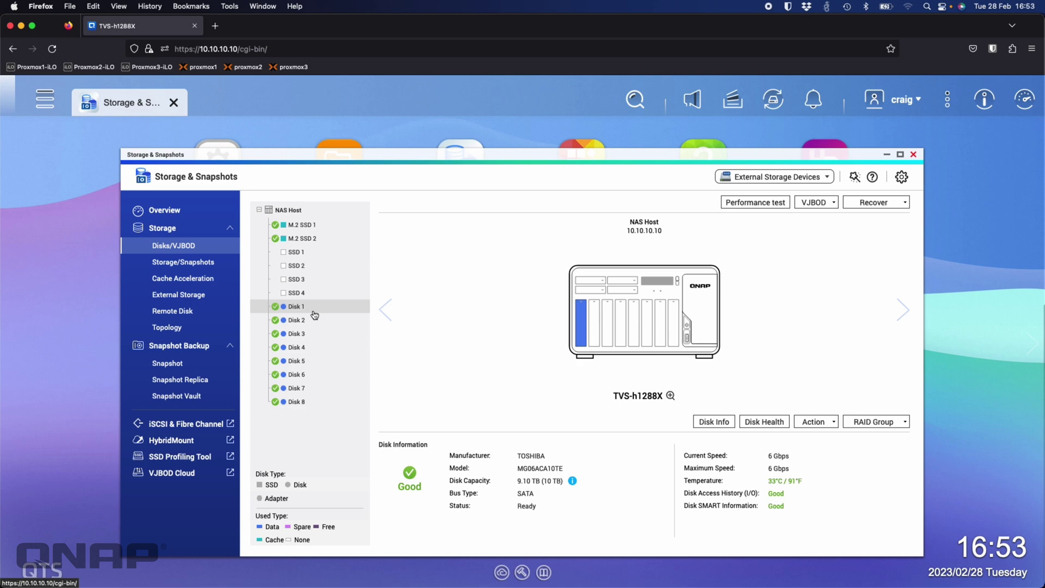
left_click(199, 262)
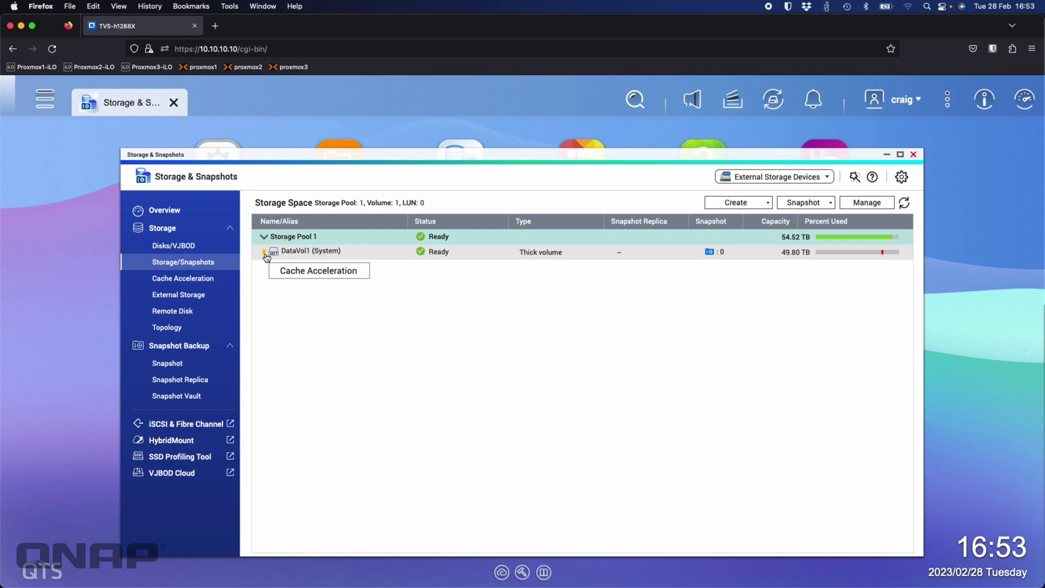
right_click(363, 239)
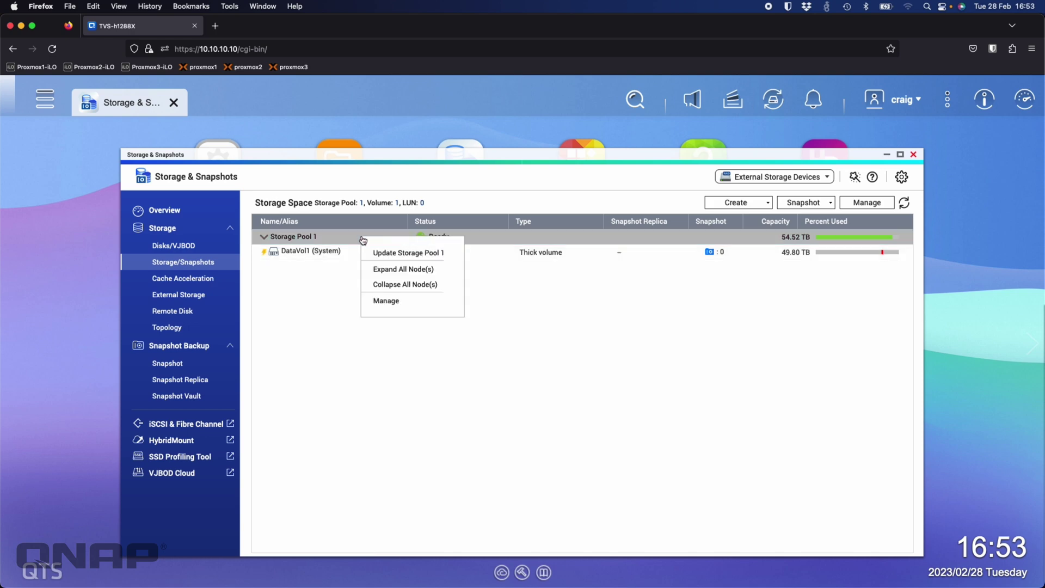
left_click(423, 303)
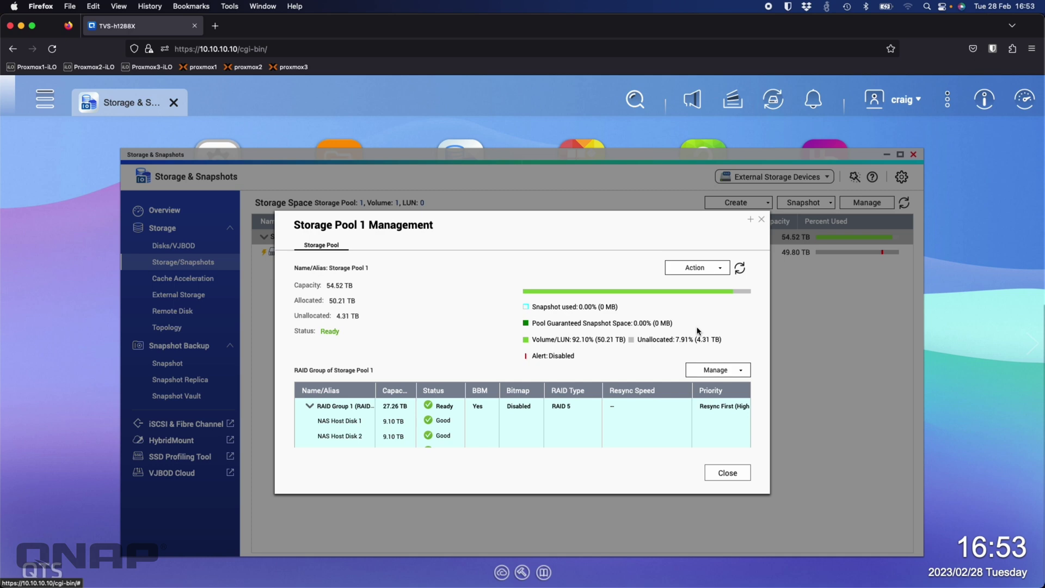
left_click(762, 220)
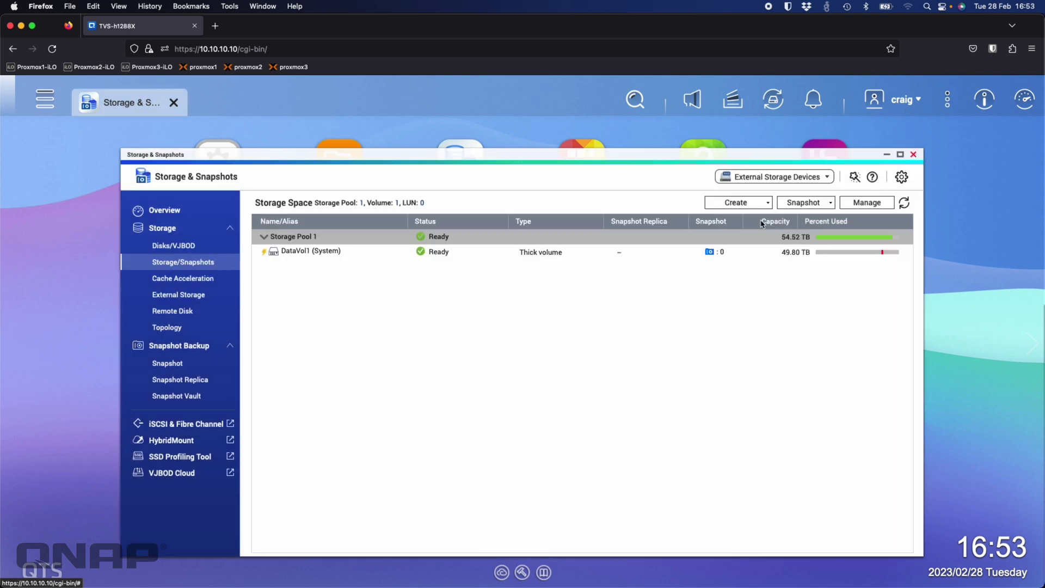
left_click(180, 279)
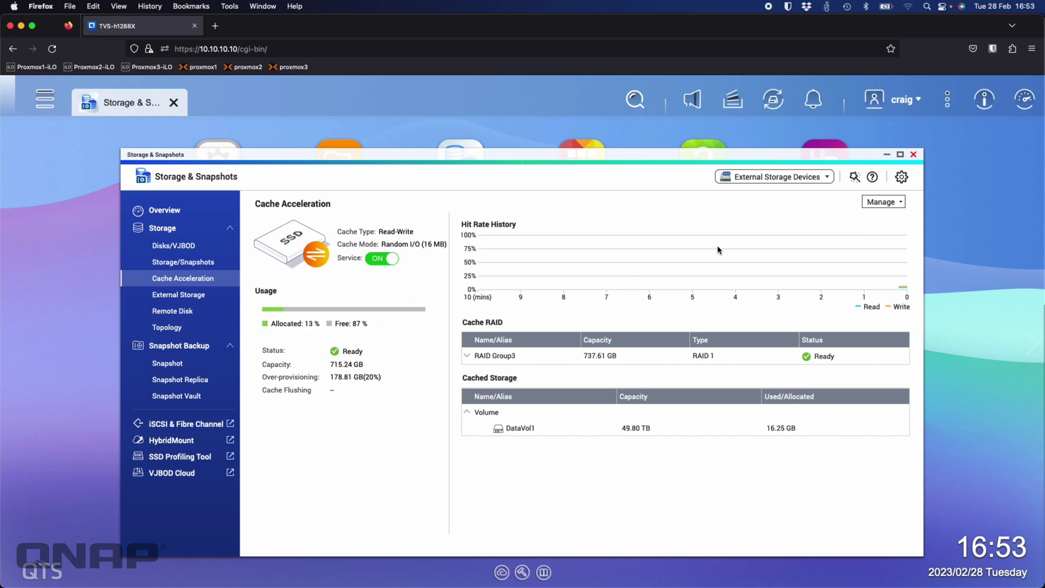
Keep the SSD cache on Random I/O with a 16MB bypass block size, then switch to File Station.
left_click(887, 200)
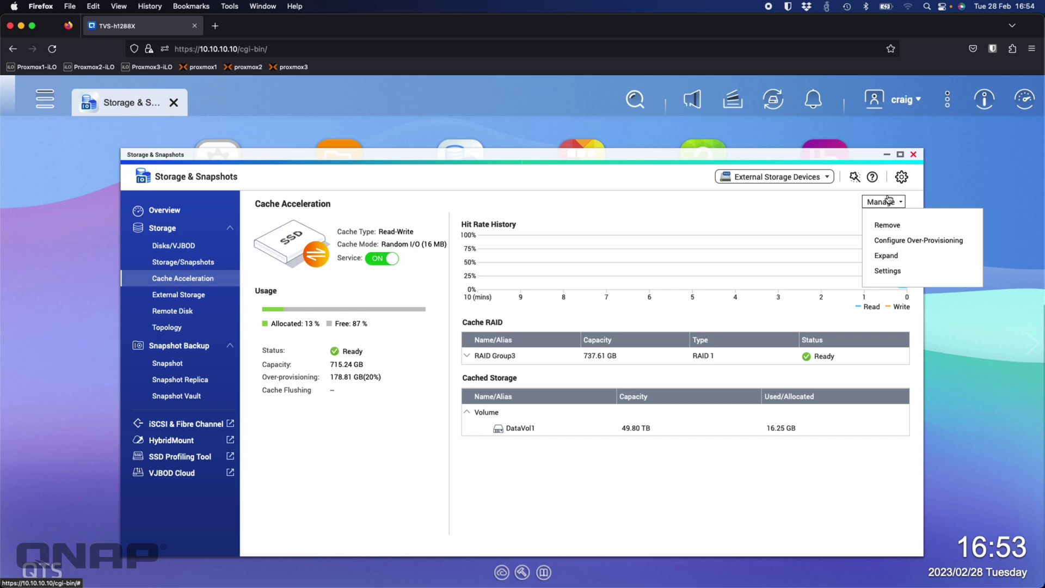
left_click(886, 272)
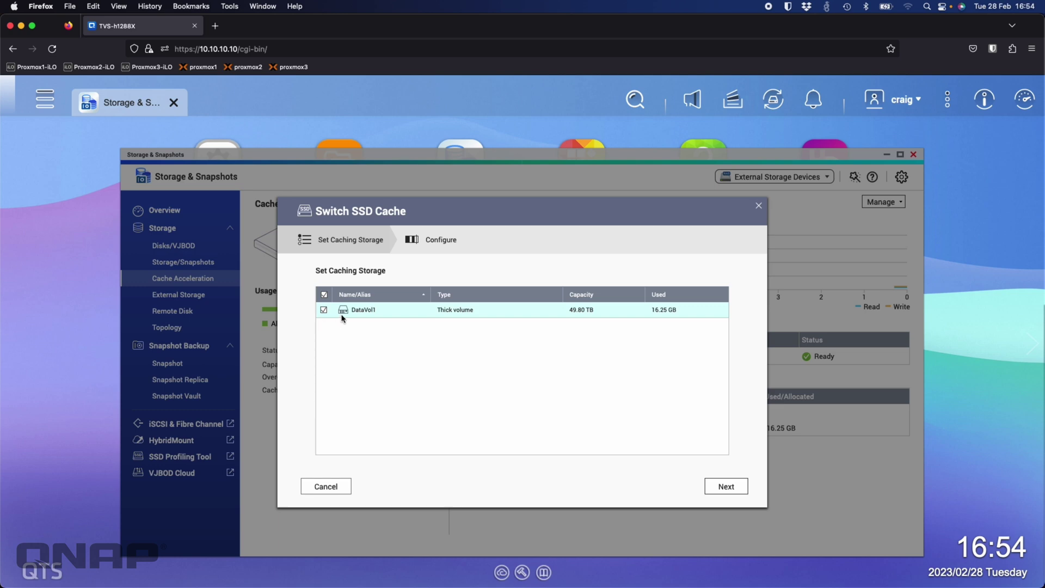
left_click(719, 488)
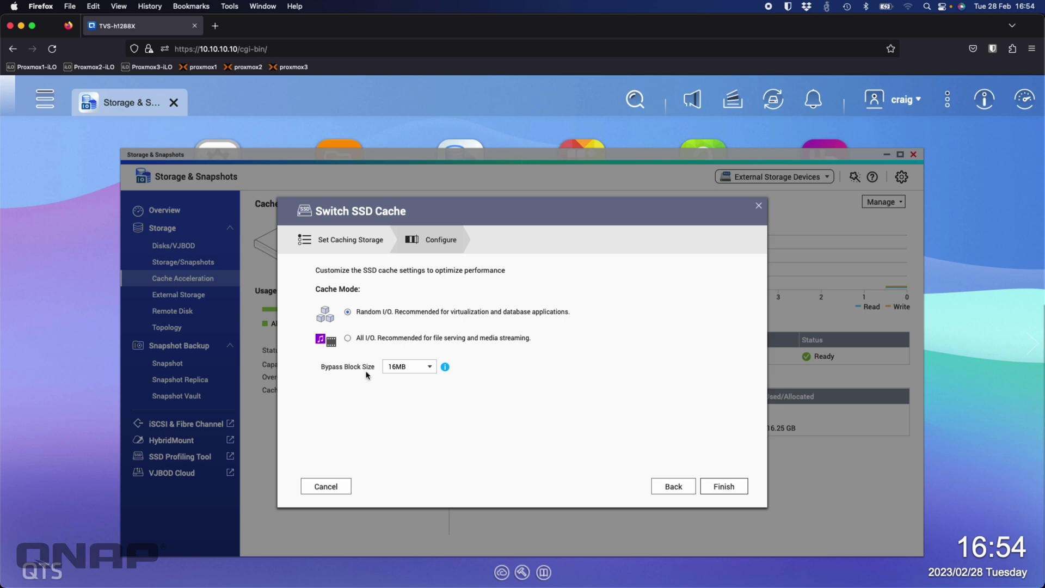
left_click(431, 370)
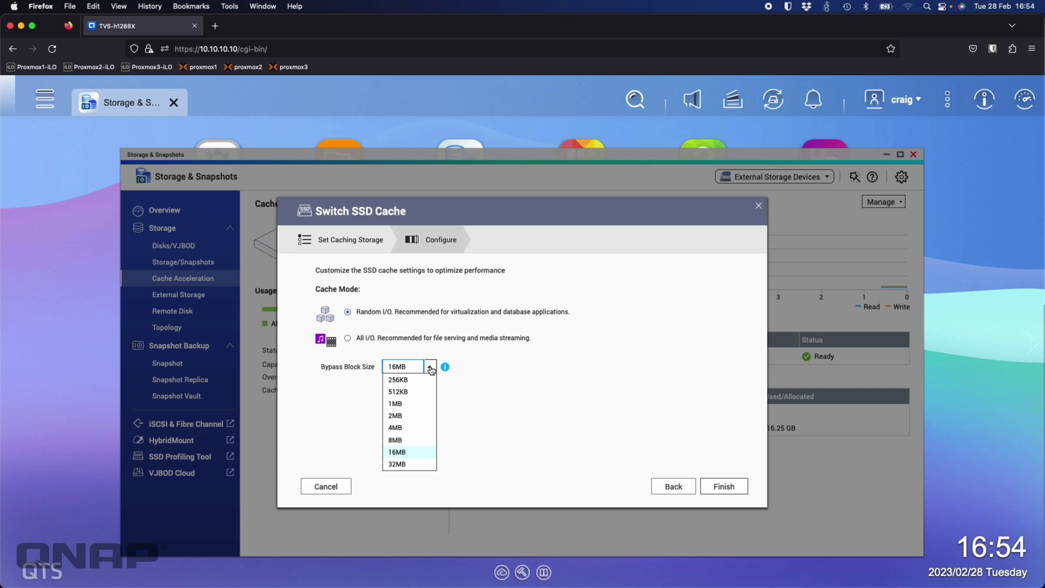
left_click(422, 372)
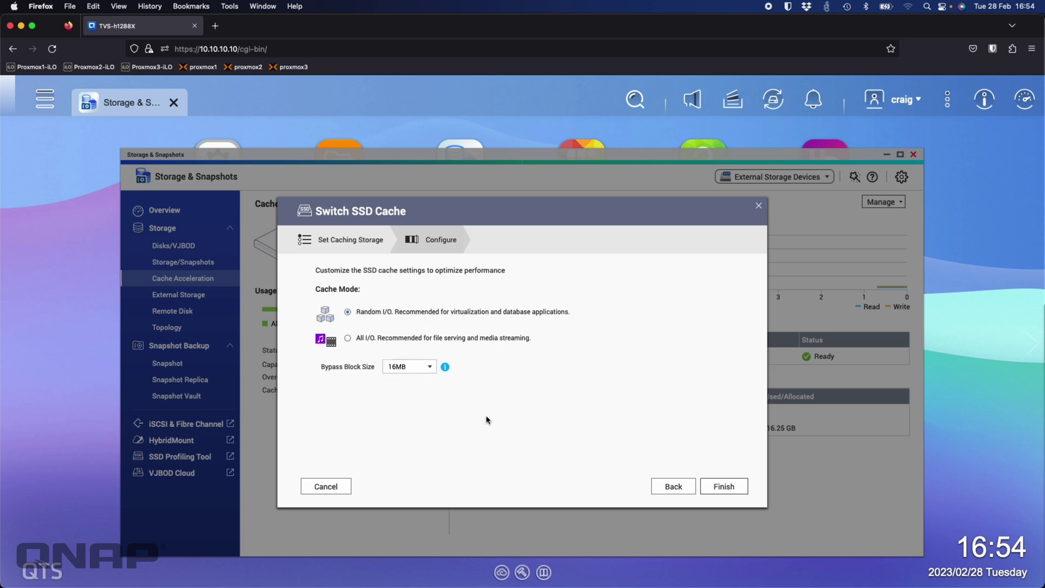
left_click(726, 485)
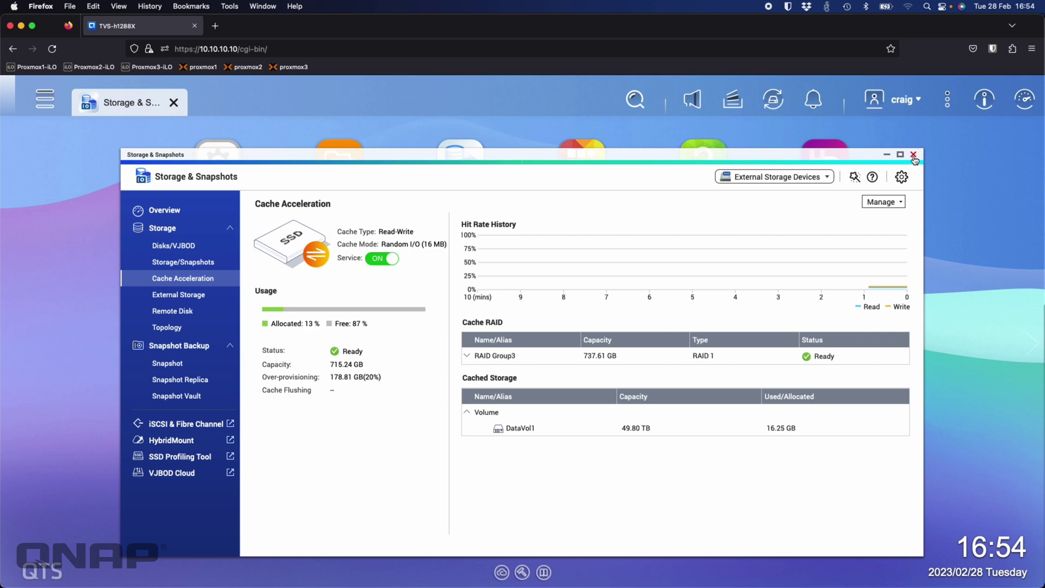
left_click(914, 155)
left_click(339, 168)
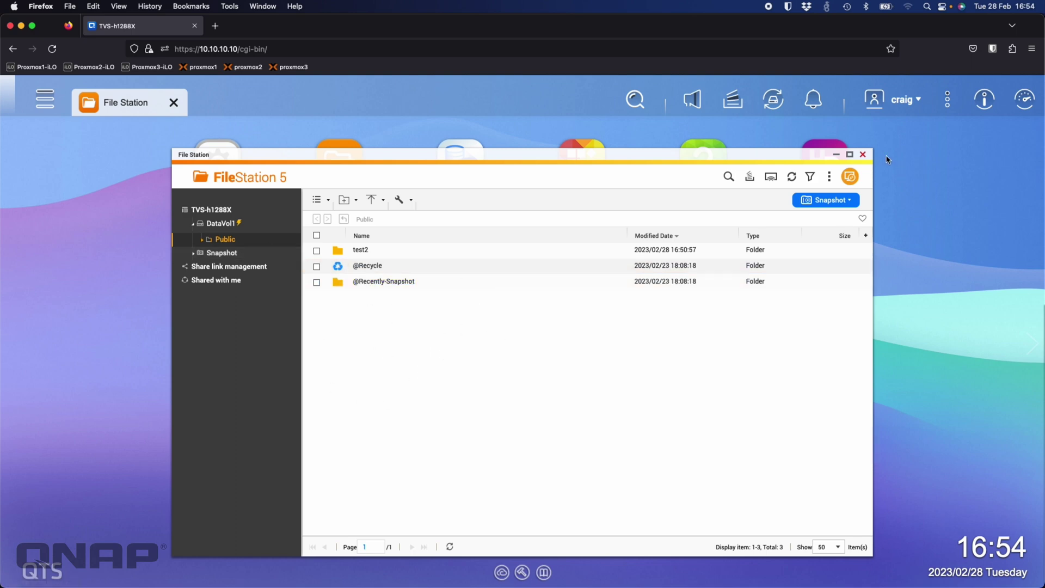
Close File Station and move the AJA System Test Lite window aside to reveal the QTS desktop.
left_click(863, 154)
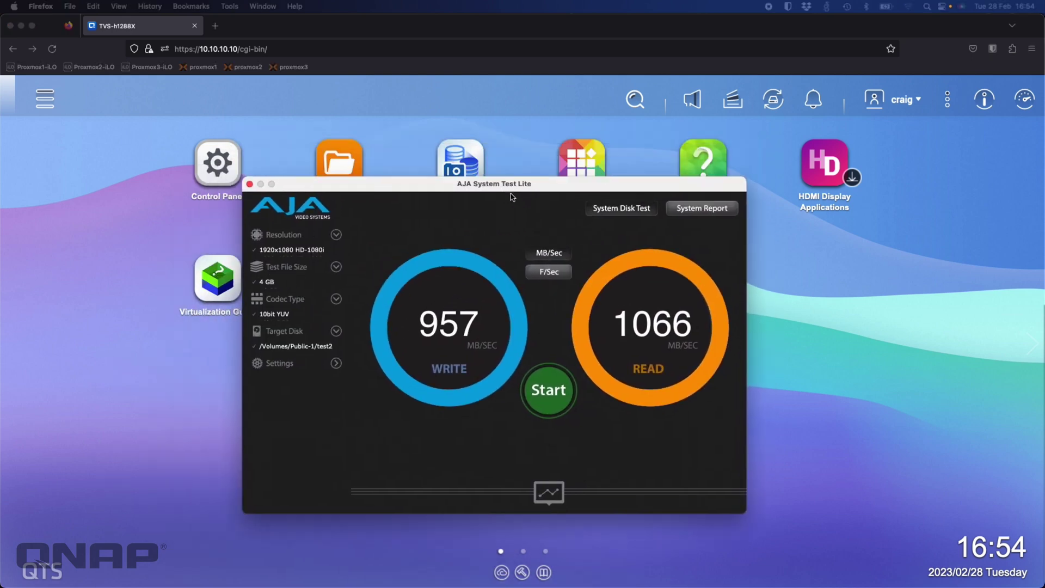
left_click_drag(585, 157, 494, 164)
left_click(962, 327)
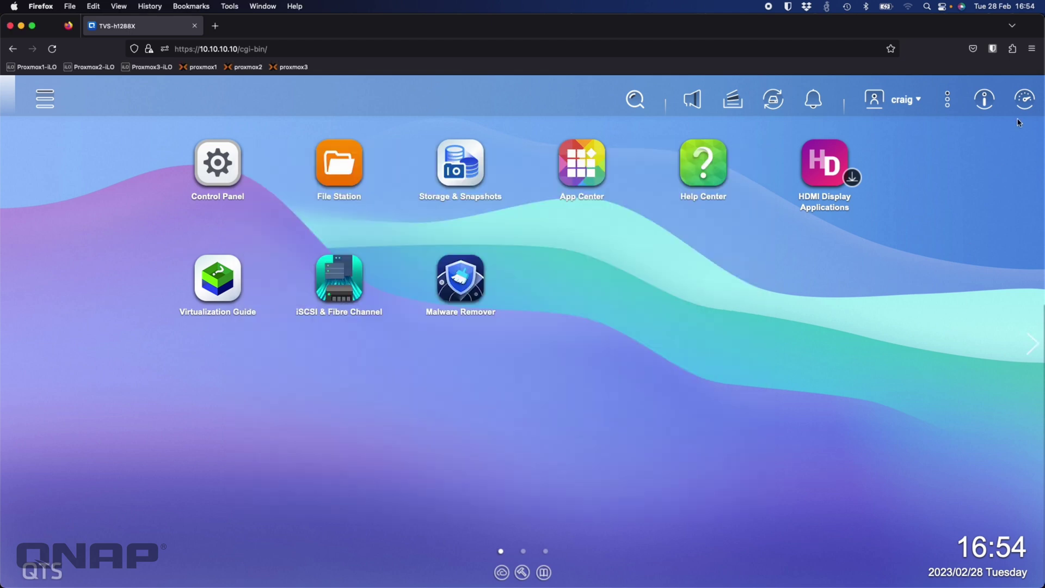
Show Resource Monitor's per-adapter network usage maximized, scrolled down to Adapter 6.
left_click(1025, 99)
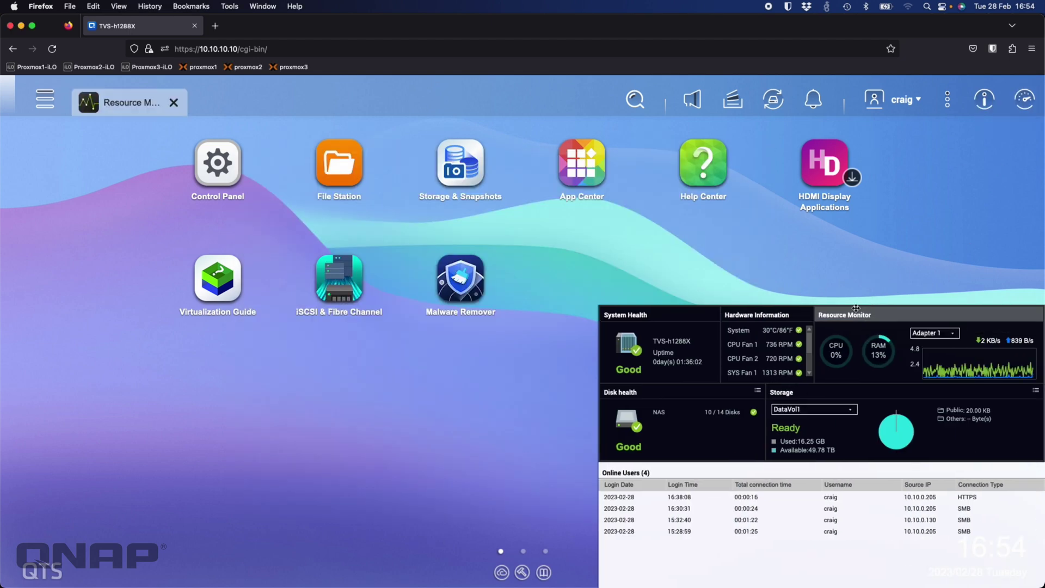
left_click(850, 315)
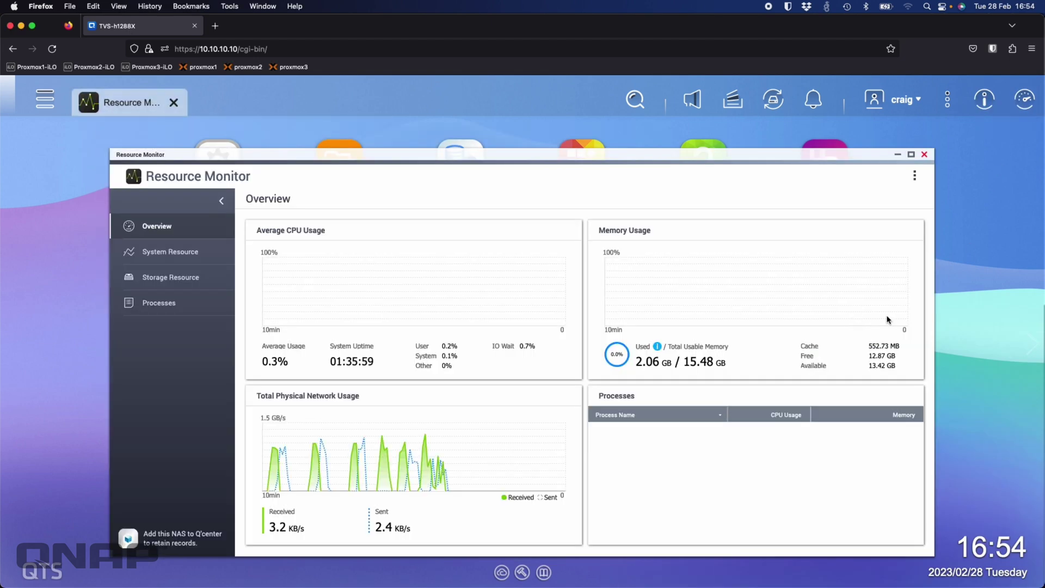
left_click(185, 262)
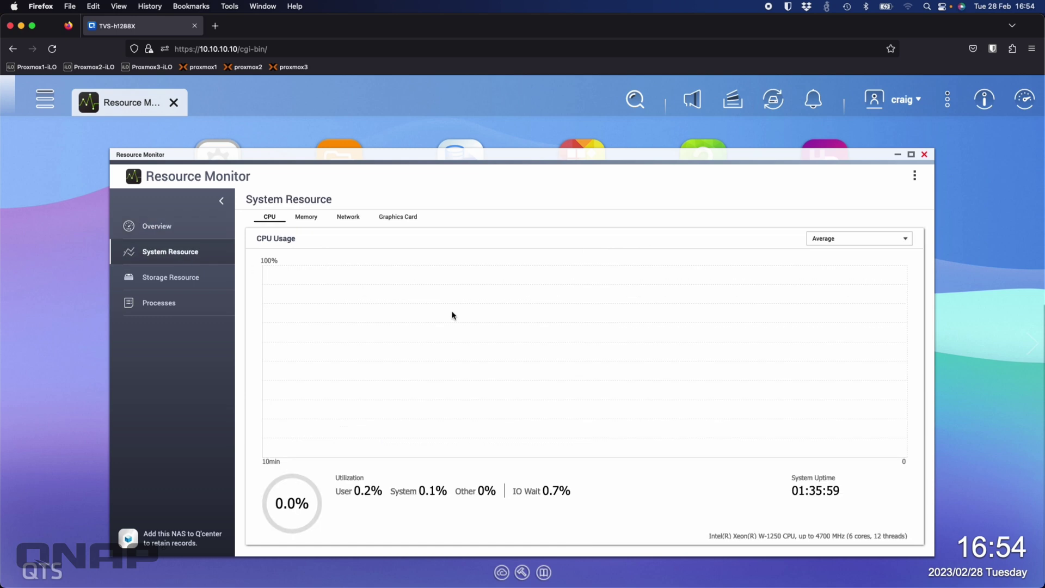
left_click(352, 223)
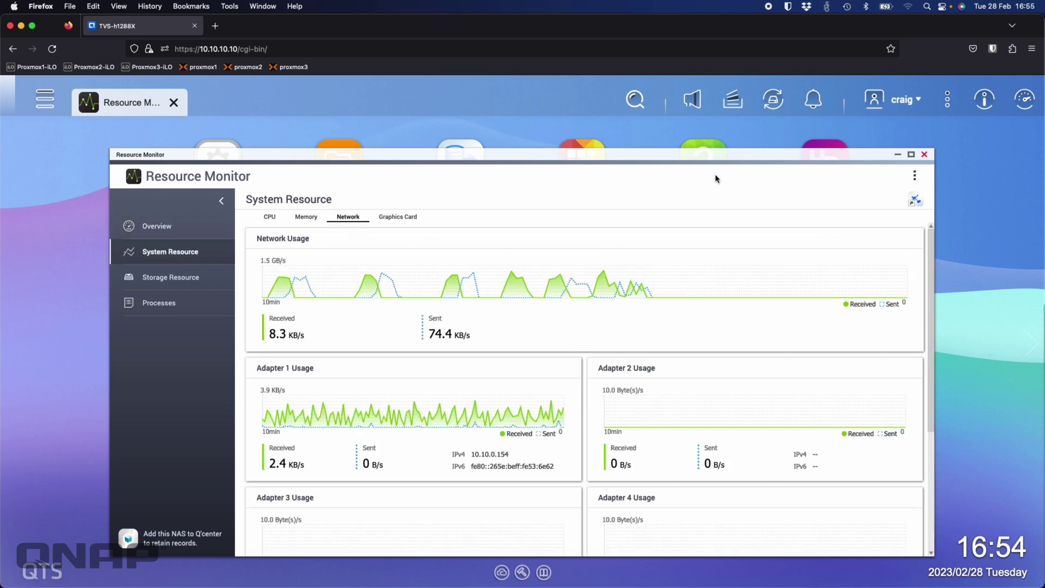
double_click(715, 158)
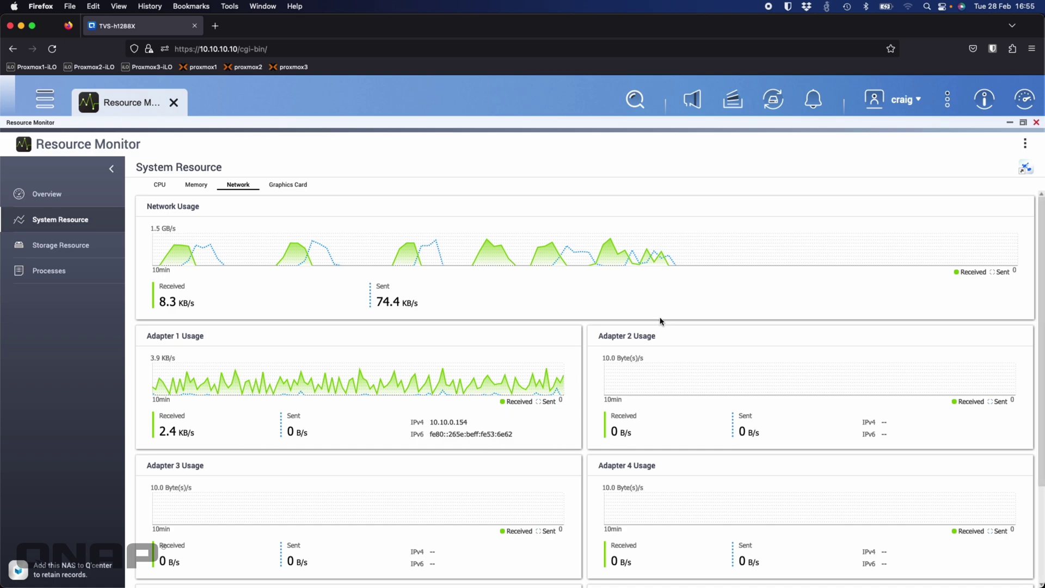
scroll(661, 322, "down", 3)
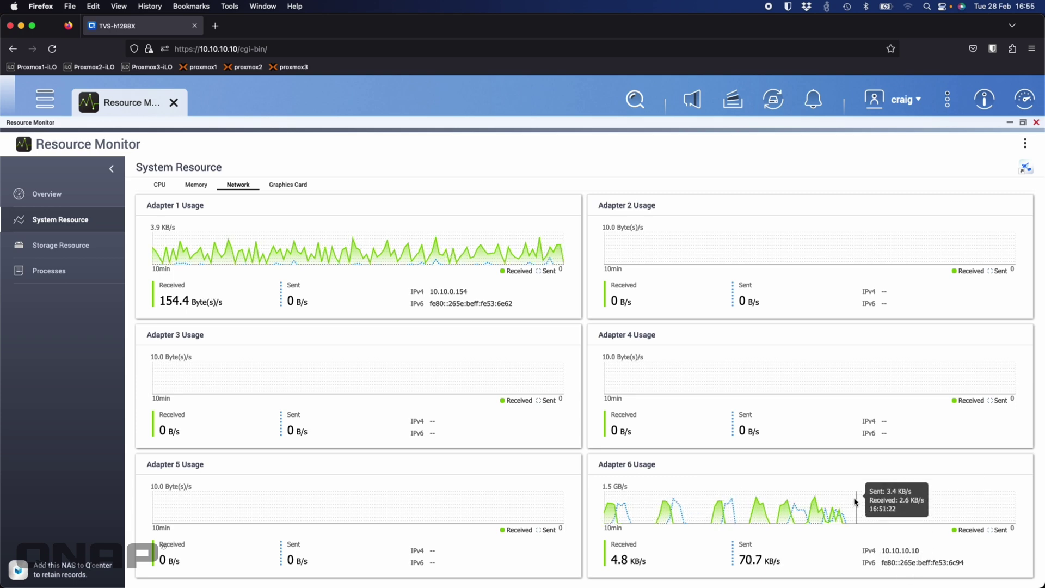
key("ctrl+Up")
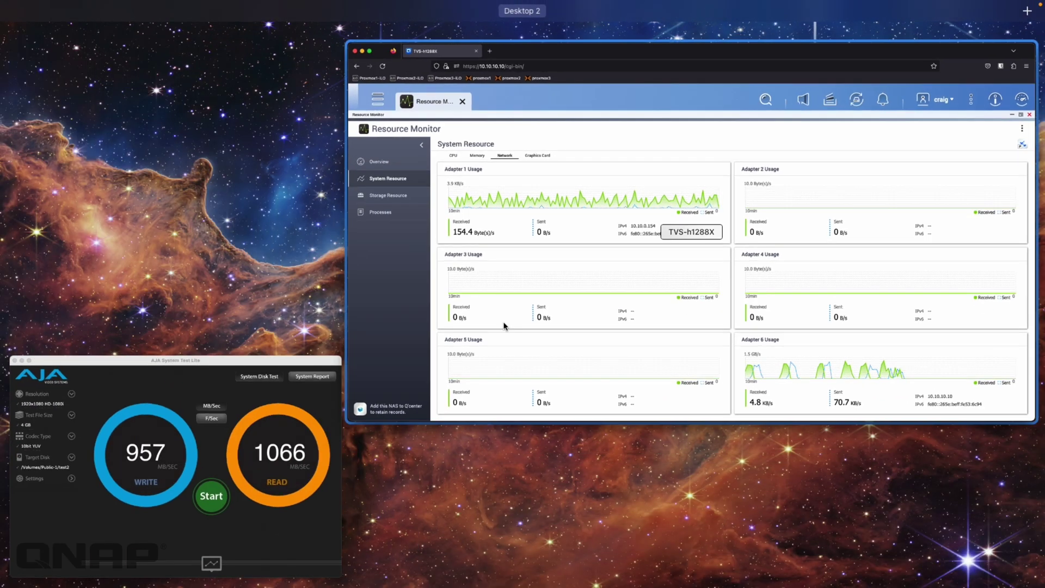
Rerun the Mac AJA disk test on /Volumes/Public-1/test2 (949 MB/s write, 1066 read), then bring the Windows VM forward.
left_click(321, 392)
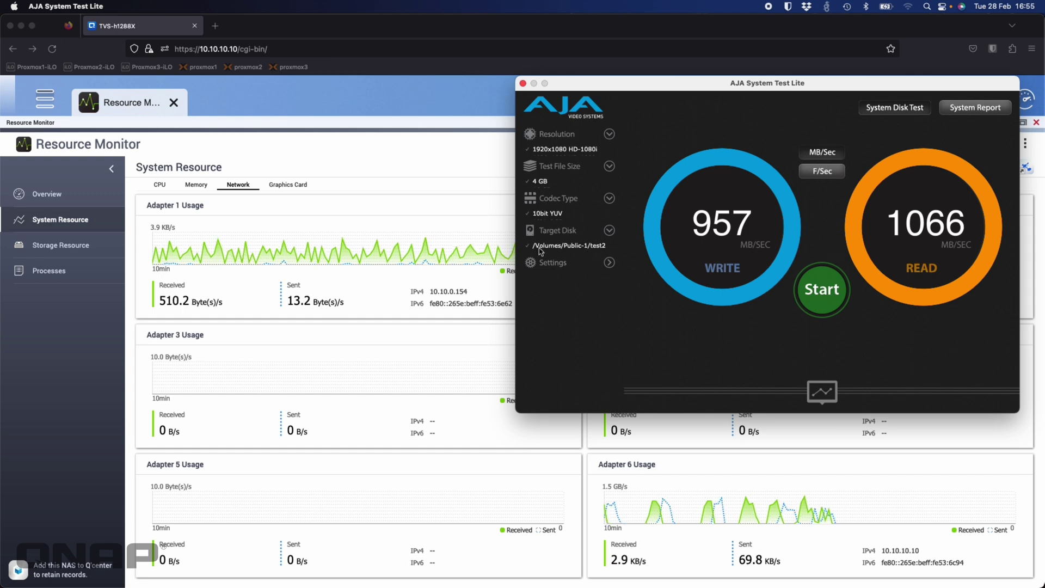
left_click(832, 299)
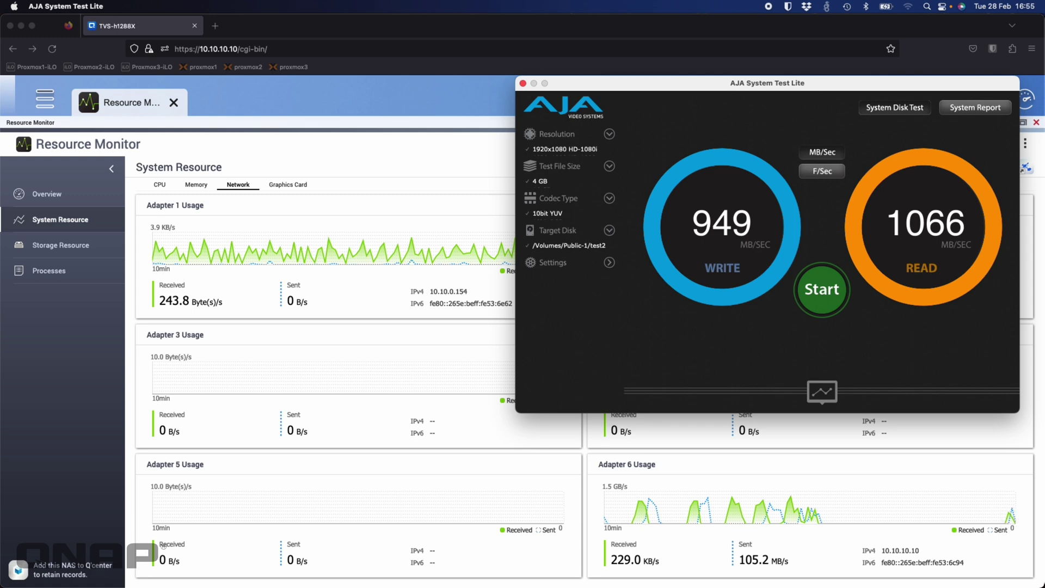
key("super+shift+4")
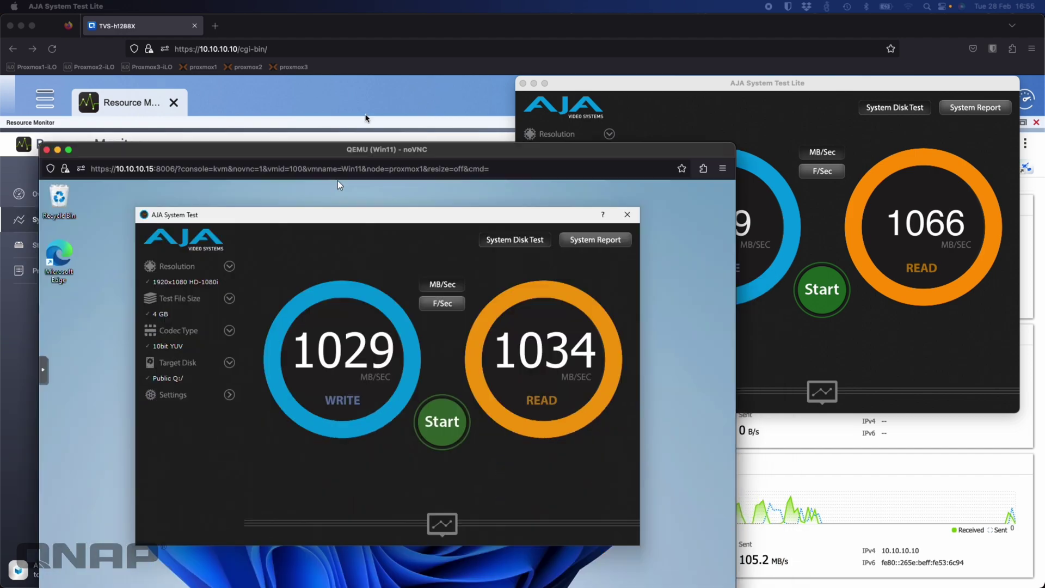
left_click_drag(381, 87, 337, 21)
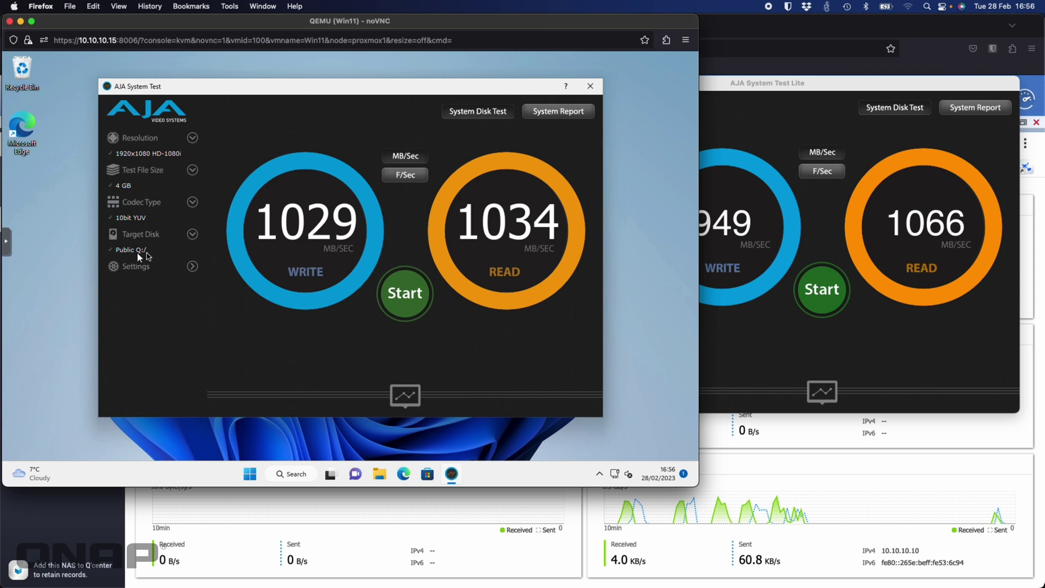
left_click(379, 474)
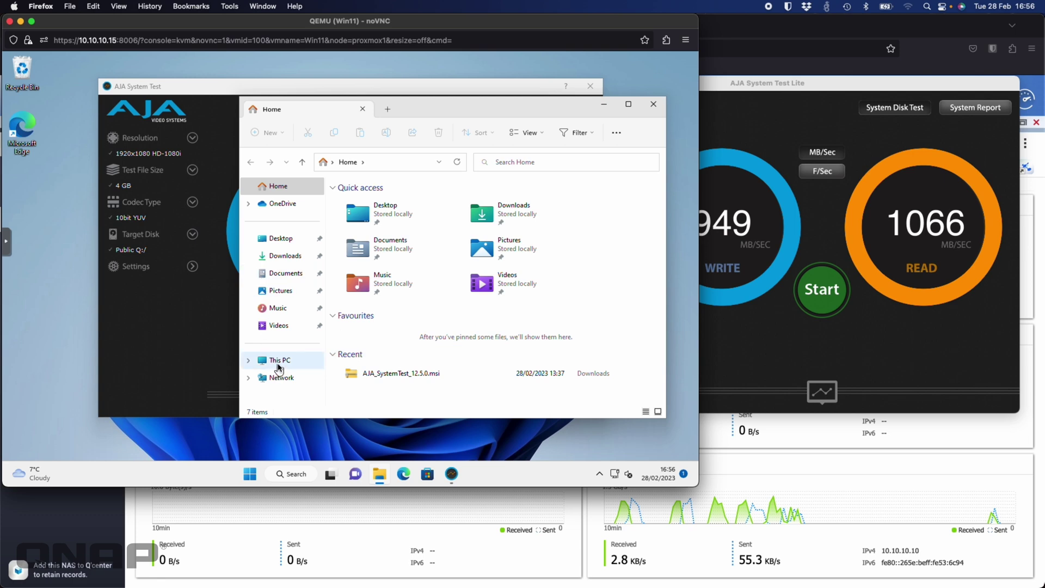
left_click(279, 366)
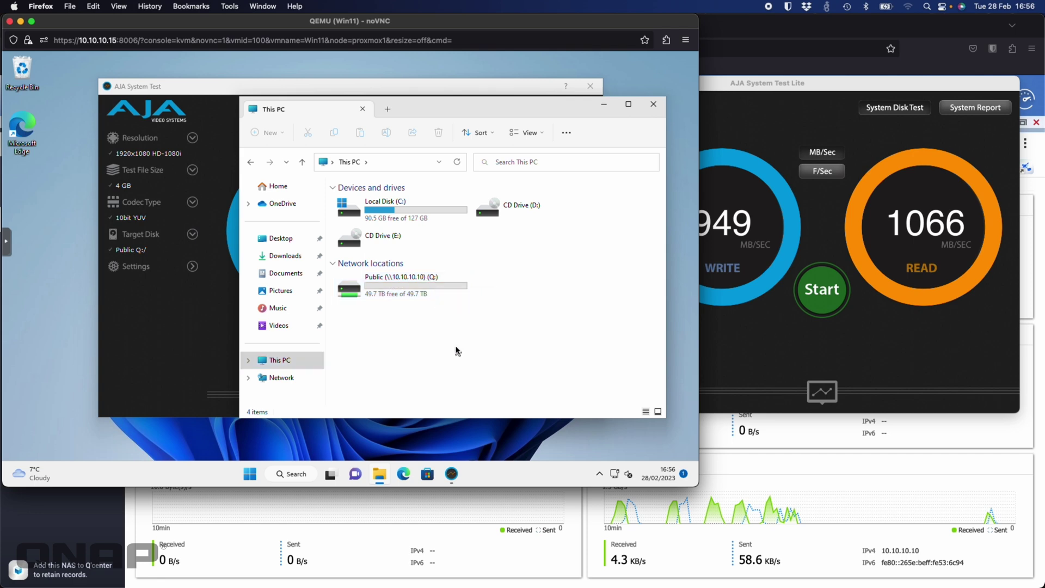
Rerun the Windows Public Q: test (1040/1038 MB/s), then the Mac test (958/1063 MB/s).
left_click(653, 104)
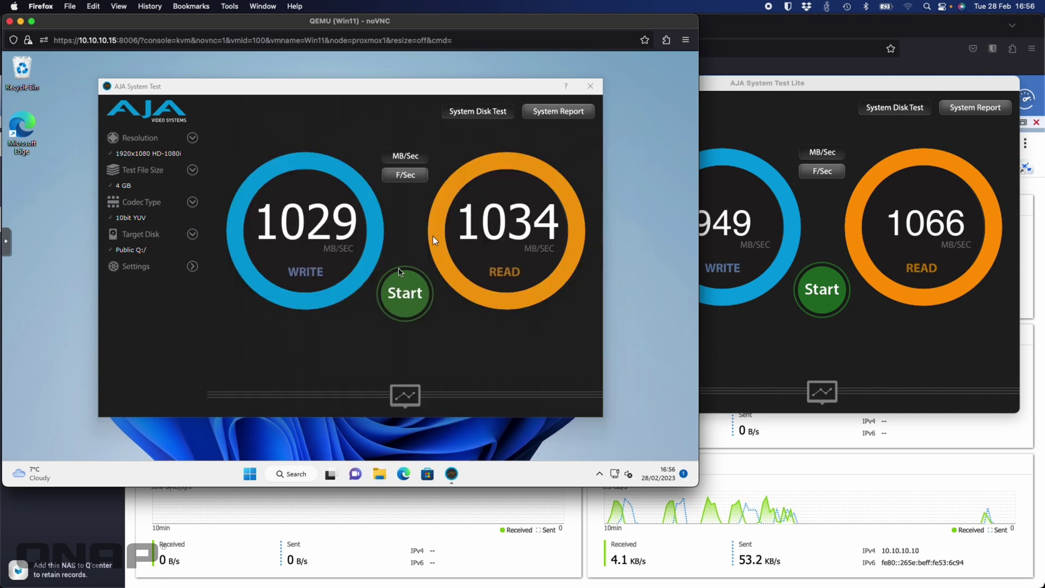
left_click(407, 299)
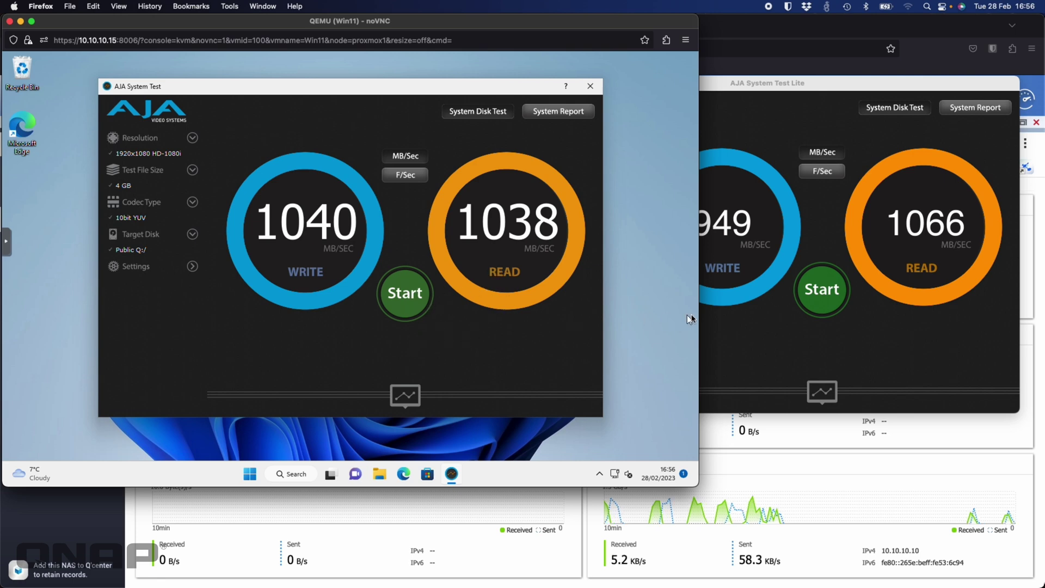
left_click(727, 341)
left_click(815, 308)
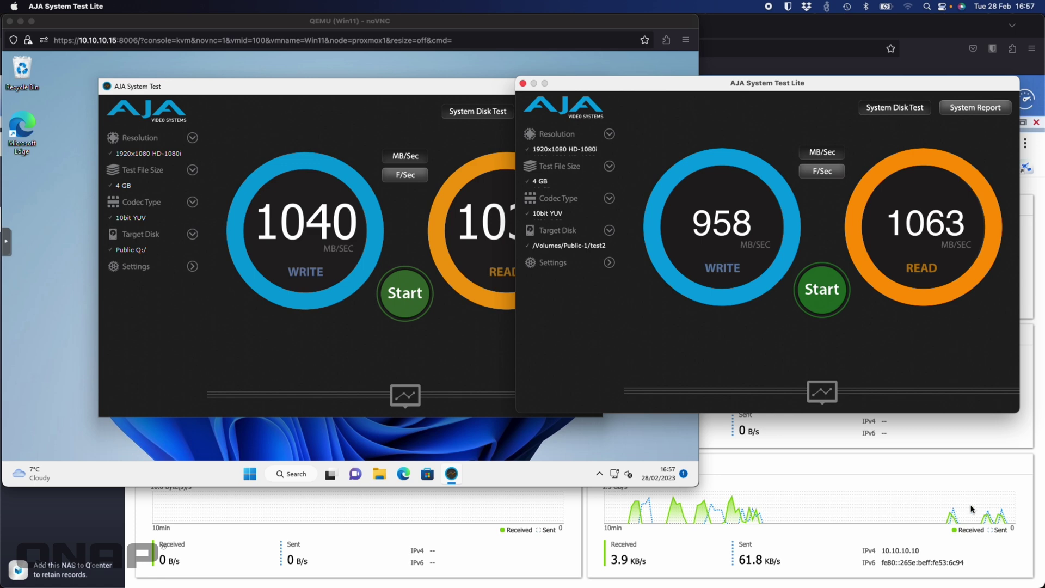
Bring the QNAP Resource Monitor forward to see Adapter 6's test traffic bursts.
left_click(806, 544)
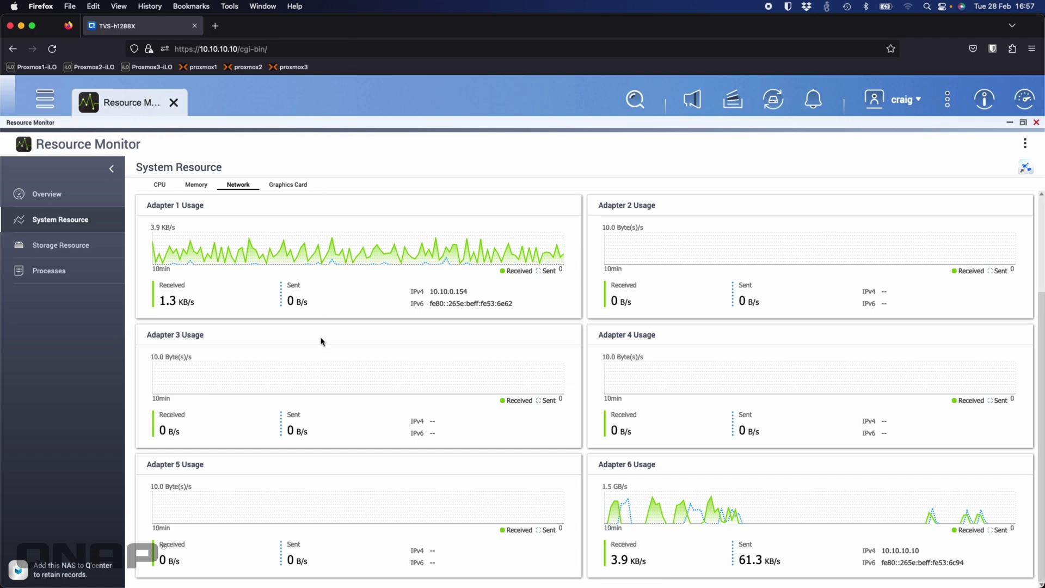
Bring the AJA System Test Lite window forward and drag it toward the screen centre.
key("ctrl+Up")
left_click(882, 131)
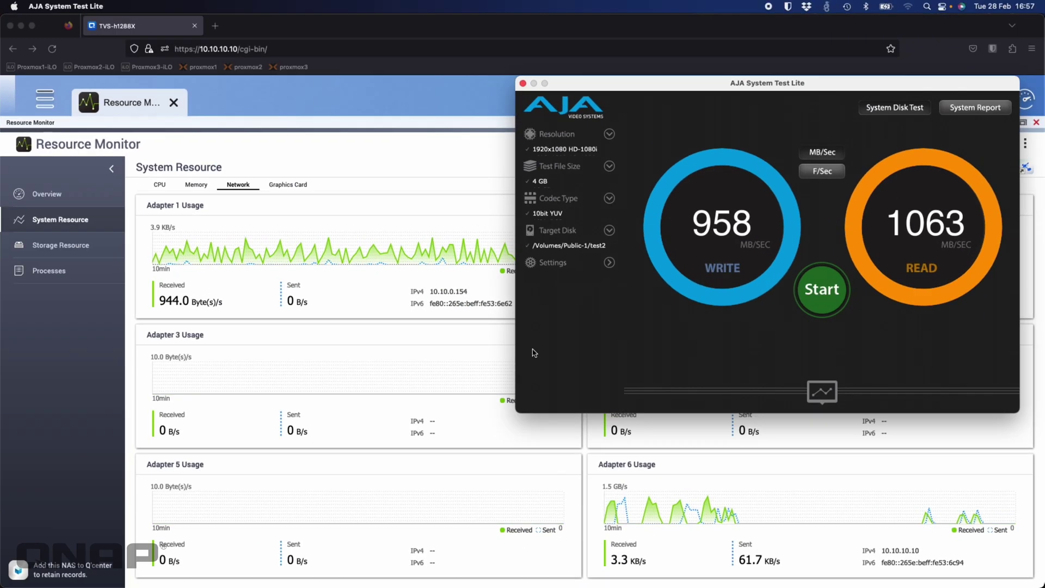
left_click_drag(701, 85, 665, 167)
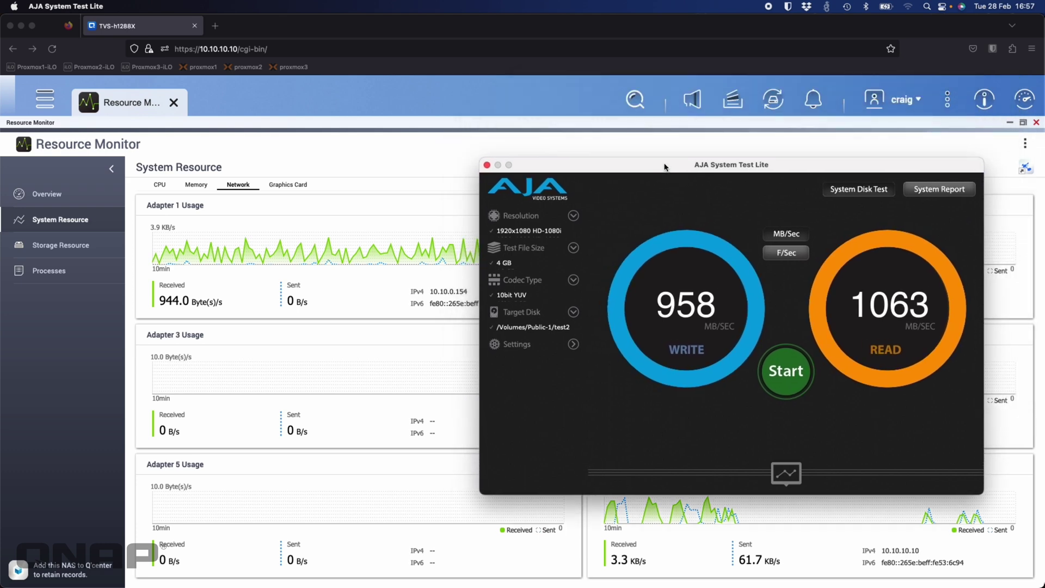